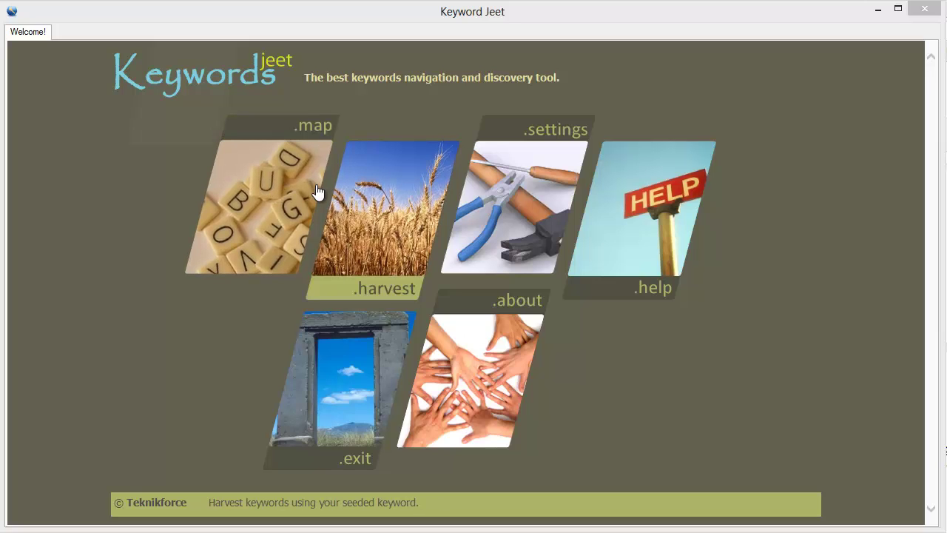
# Step: Open settings, toggle proxy usage on and back off, and dismiss without saving
pyautogui.click(522, 225)
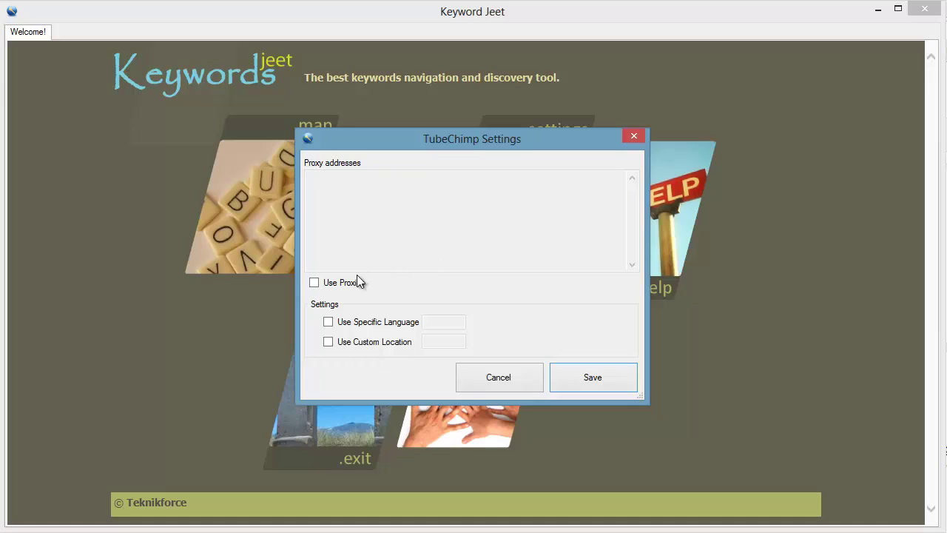
pyautogui.click(331, 289)
pyautogui.click(331, 289)
pyautogui.click(513, 377)
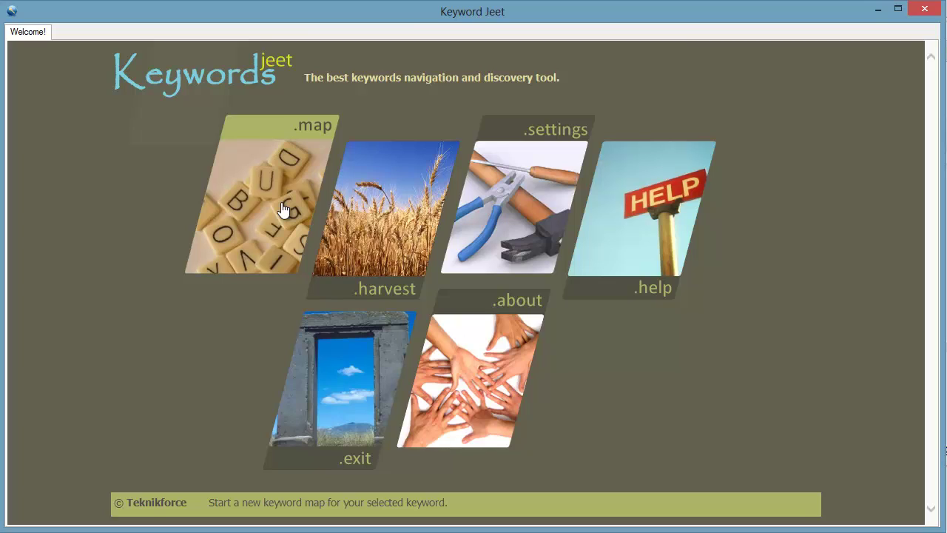
# Step: Start a new keyword map with 'android apps' as the seed keyword
pyautogui.click(282, 209)
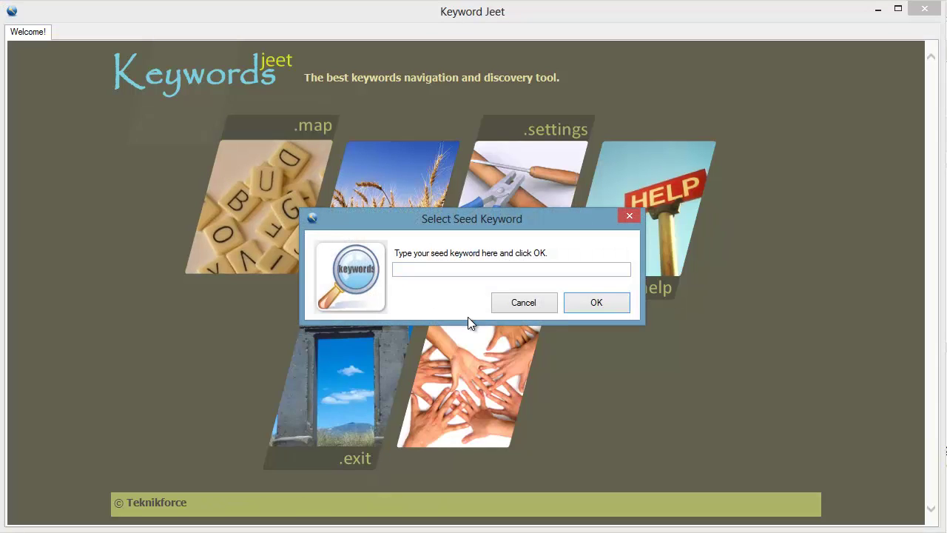
pyautogui.click(497, 271)
pyautogui.write('androi')
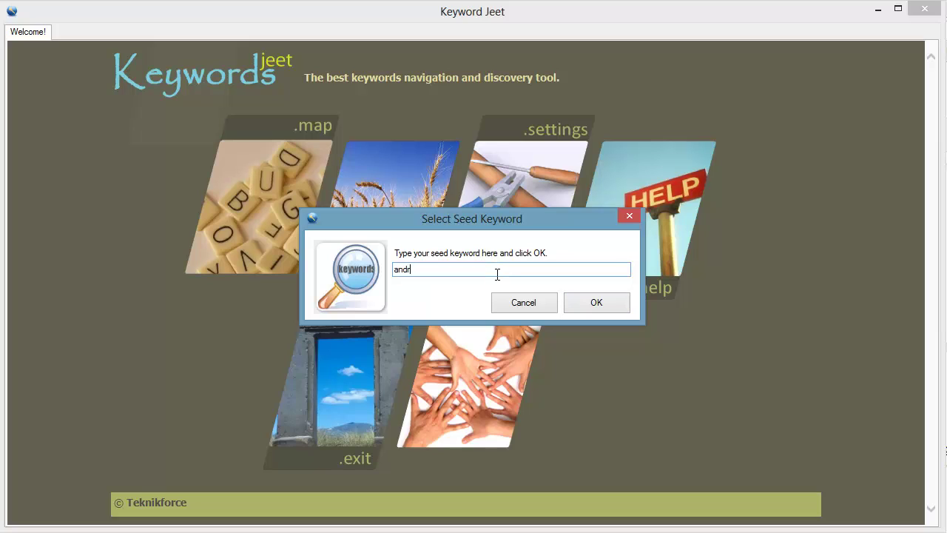
pyautogui.press('BackSpace')
pyautogui.press('BackSpace')
pyautogui.write('oid apps')
pyautogui.click(605, 301)
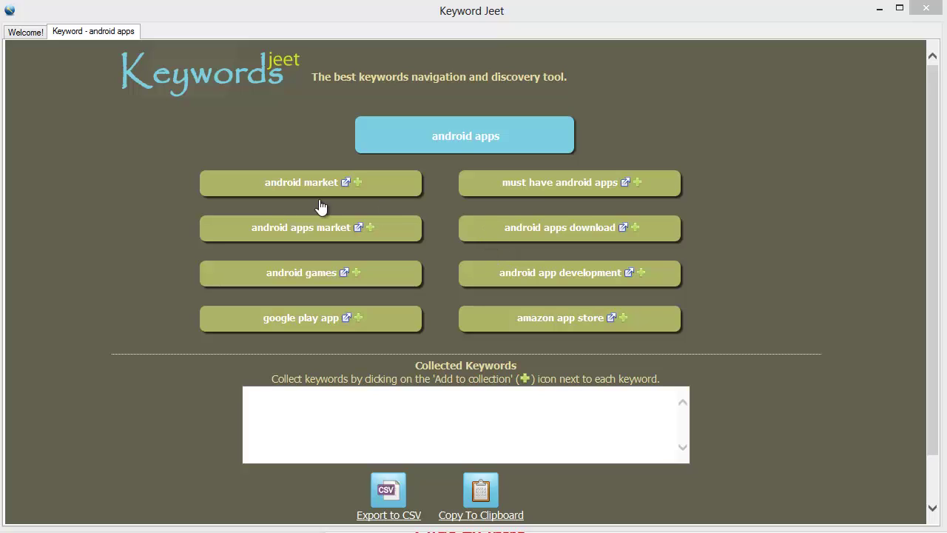
# Step: Collect android market, android apps market, android games and android app development
pyautogui.click(490, 421)
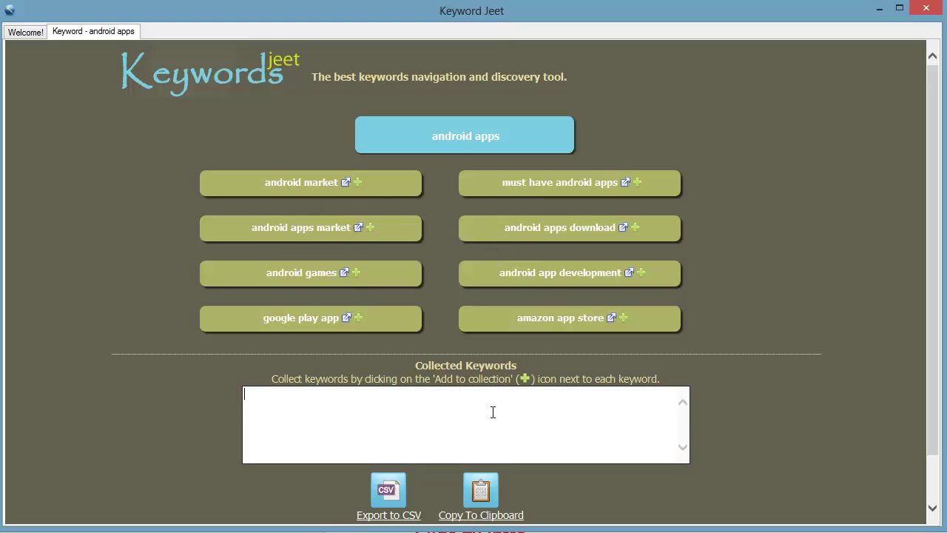
pyautogui.click(358, 183)
pyautogui.click(370, 228)
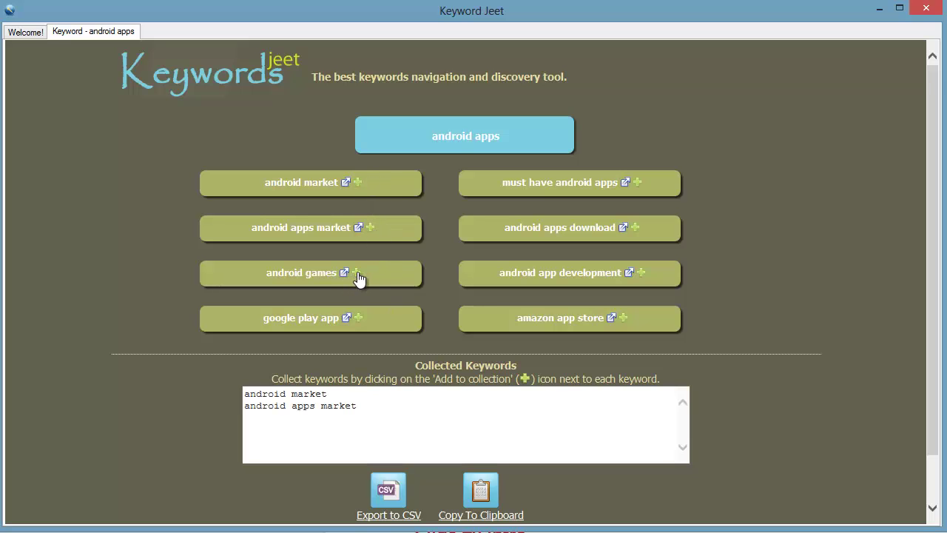
pyautogui.click(358, 275)
pyautogui.click(640, 275)
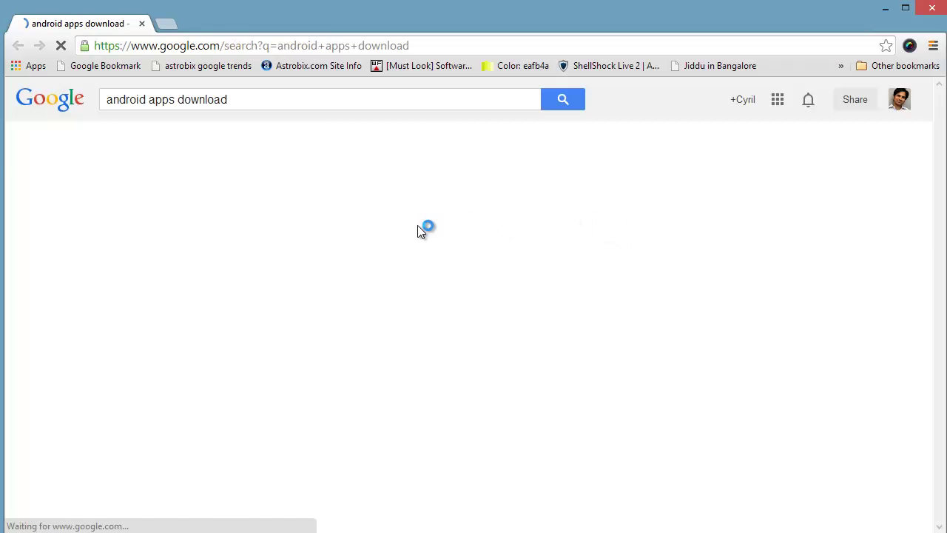
# Step: Scroll through the 'android apps download' Google results, then close Chrome
pyautogui.scroll(-5, 575, 249)
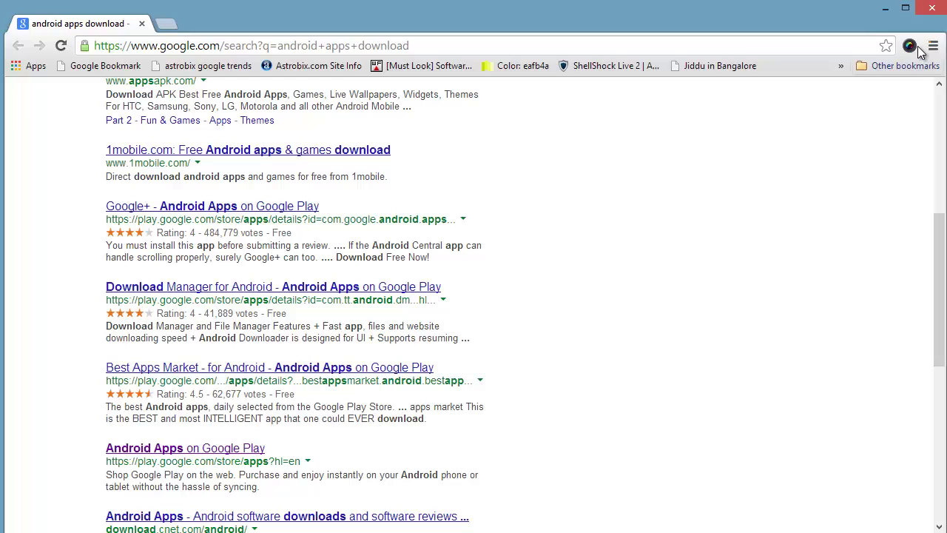
pyautogui.click(931, 9)
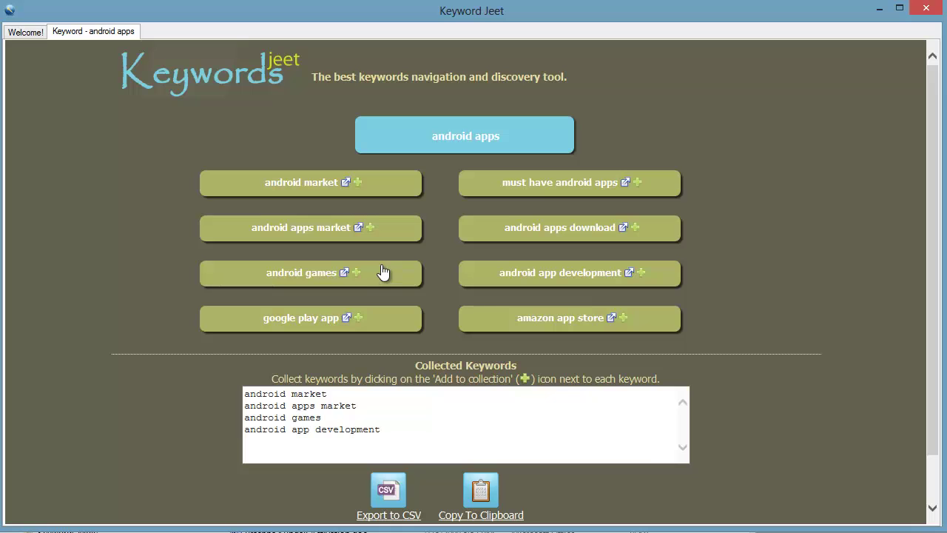
# Step: Expand the map through android games, android 3d games and android 3d games download, then step back to android games
pyautogui.click(298, 273)
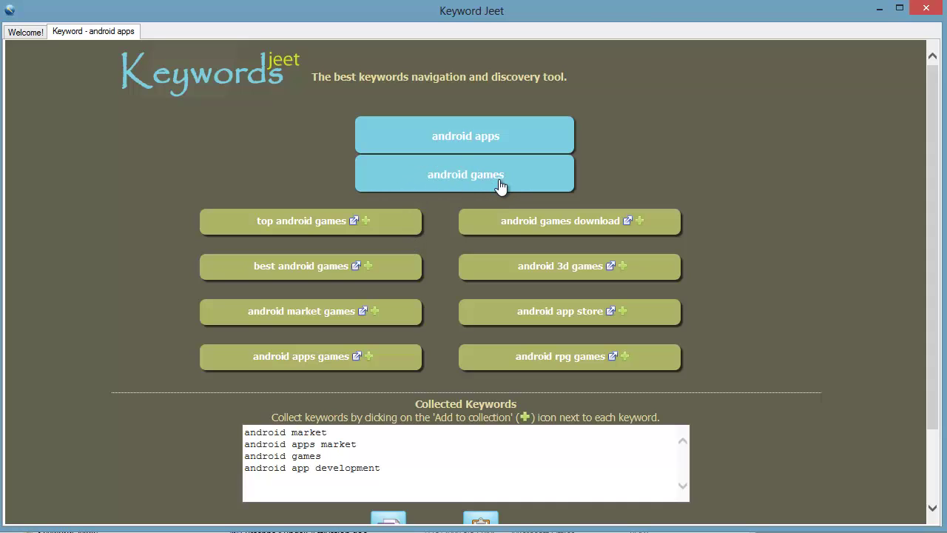
pyautogui.click(564, 272)
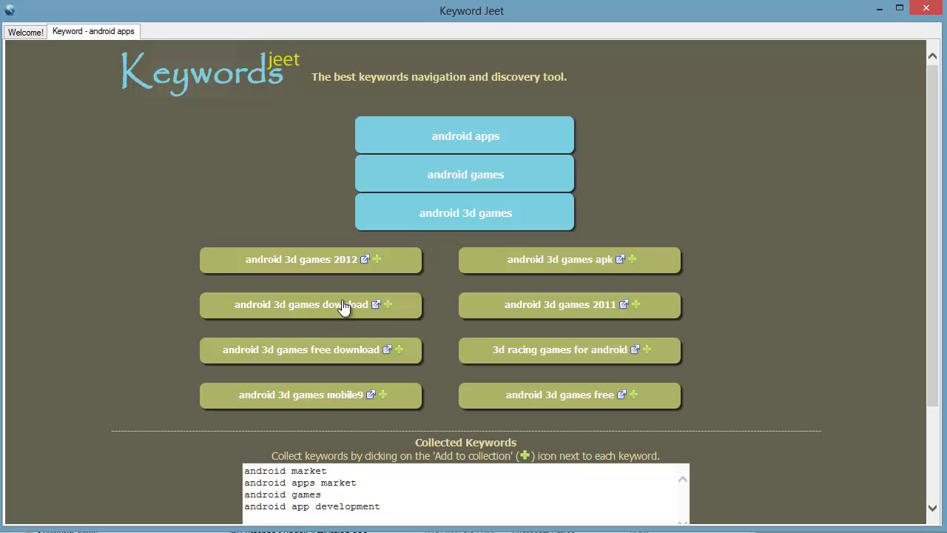
pyautogui.click(343, 307)
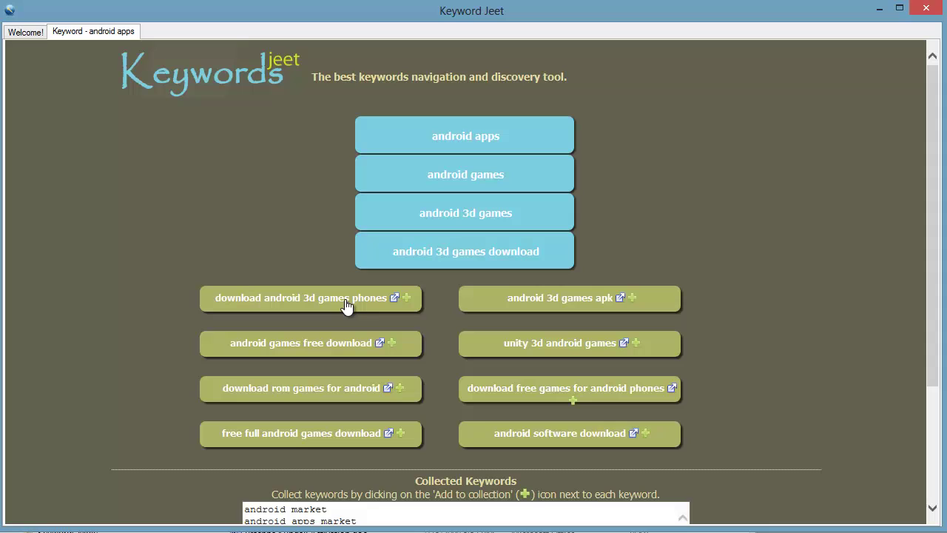
pyautogui.click(439, 225)
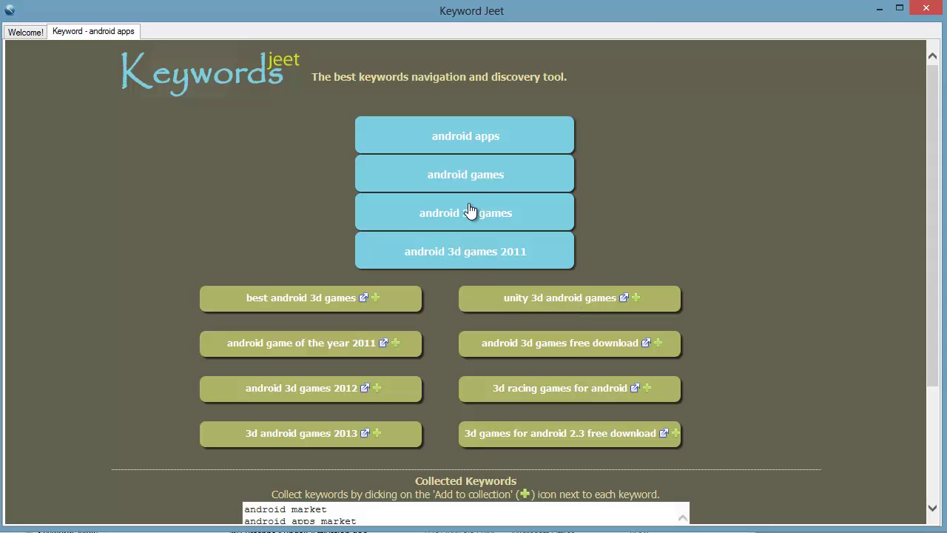
pyautogui.click(474, 176)
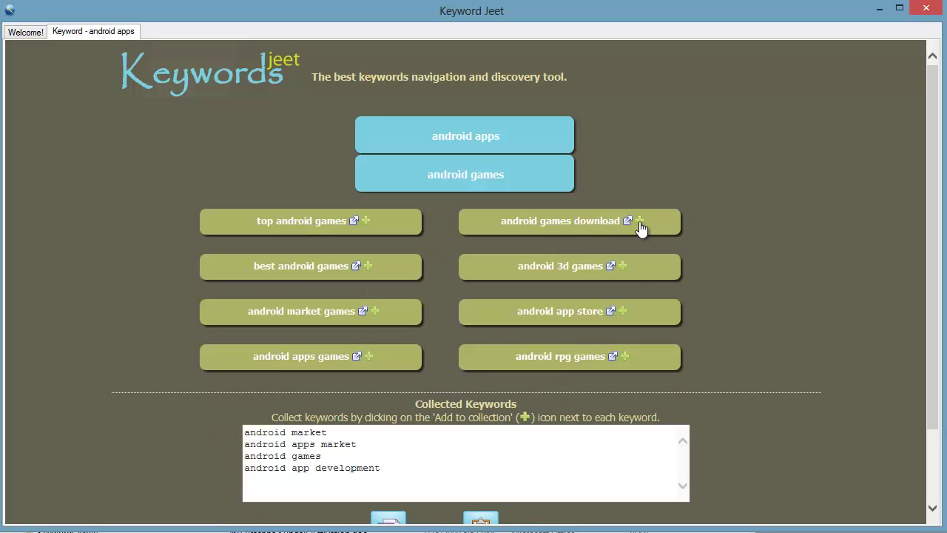
# Step: Collect android games download and android 3d games, then scroll down to the collected list
pyautogui.click(640, 222)
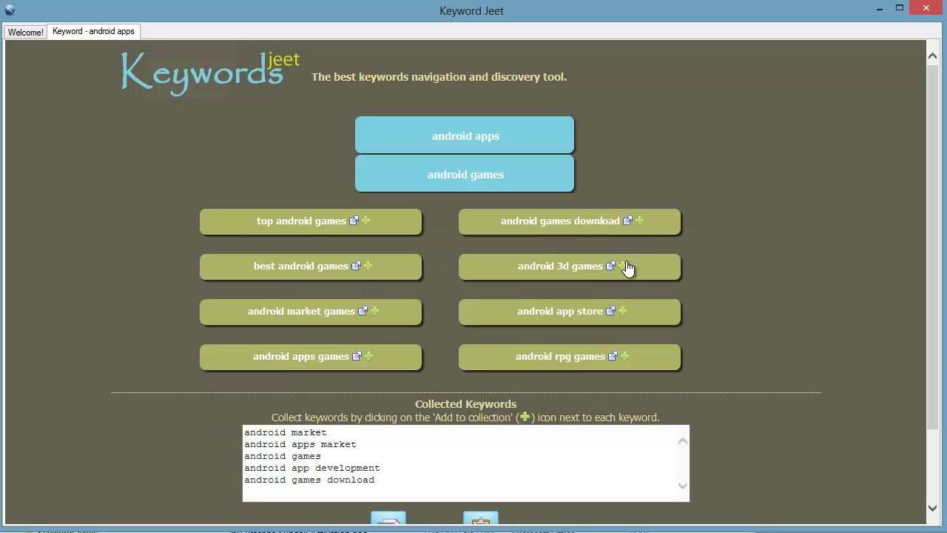
pyautogui.click(624, 266)
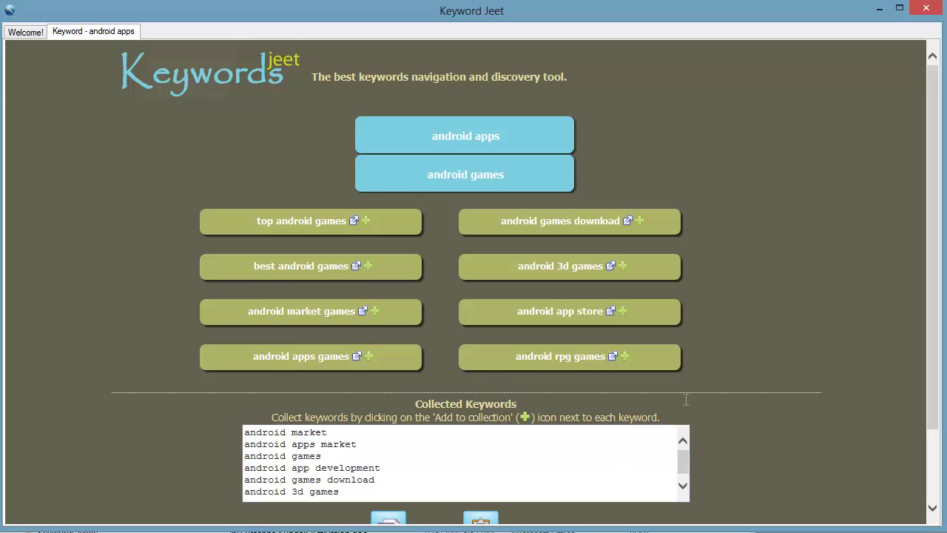
pyautogui.scroll(-1, 708, 397)
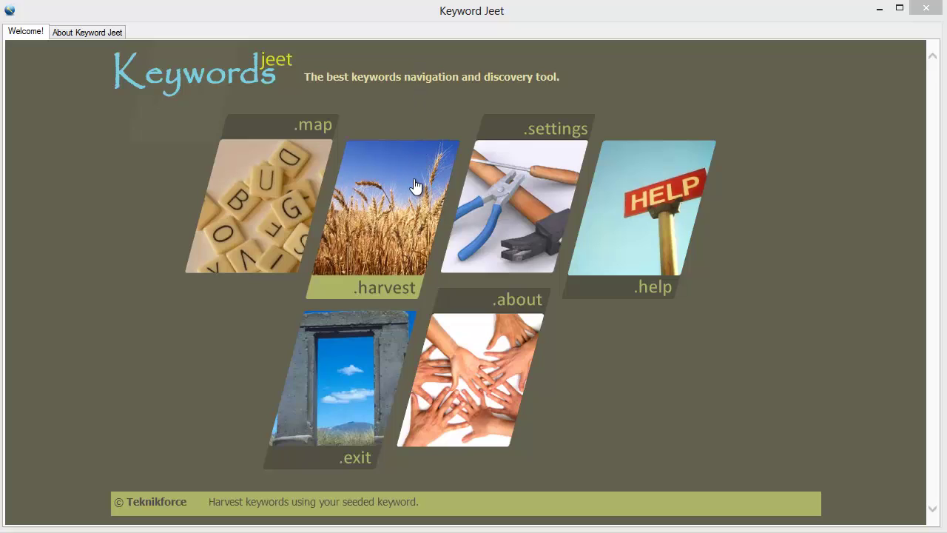
# Step: Run a harvest with seed 'apple sherbet', keeping the 5-level and 50-keyword limits
pyautogui.click(405, 226)
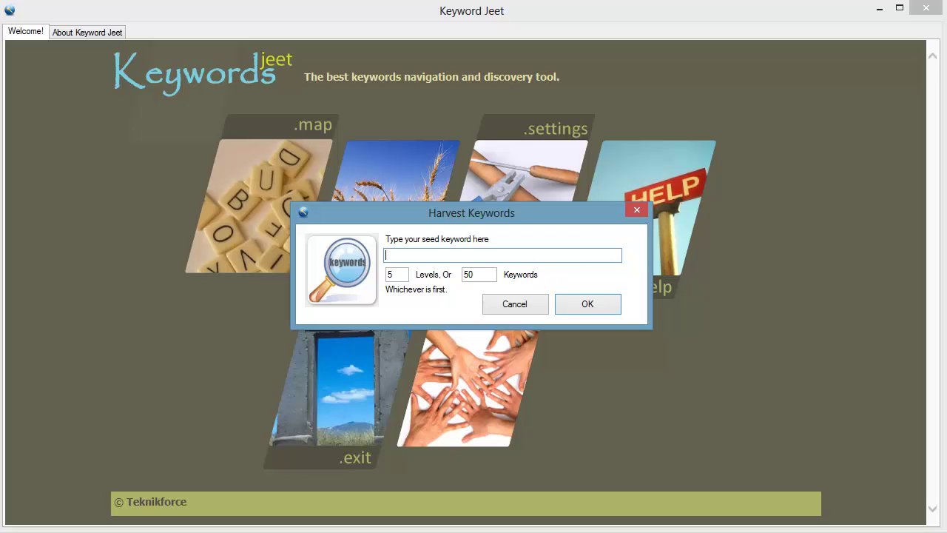
pyautogui.write('apple sherbet')
pyautogui.moveTo(485, 275); pyautogui.dragTo(445, 277)
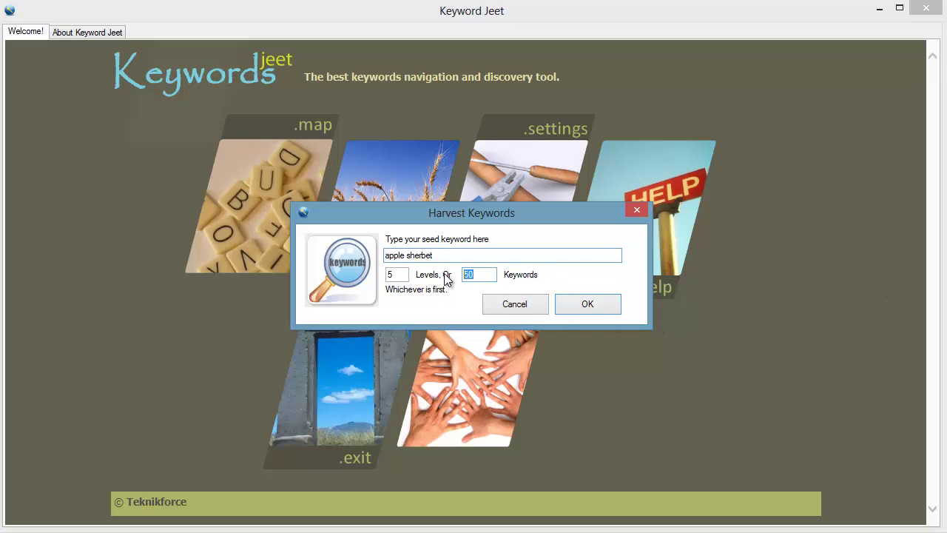
pyautogui.doubleClick(396, 274)
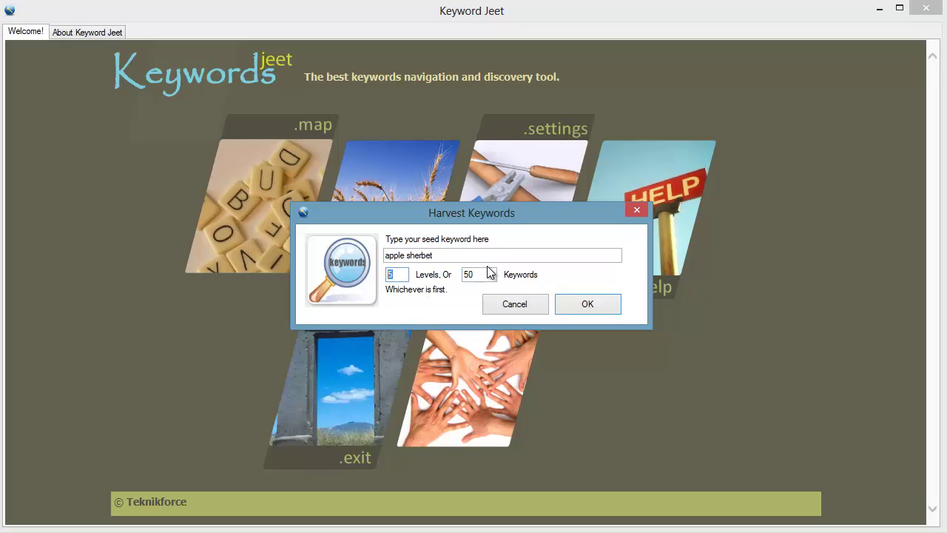
pyautogui.press('Tab')
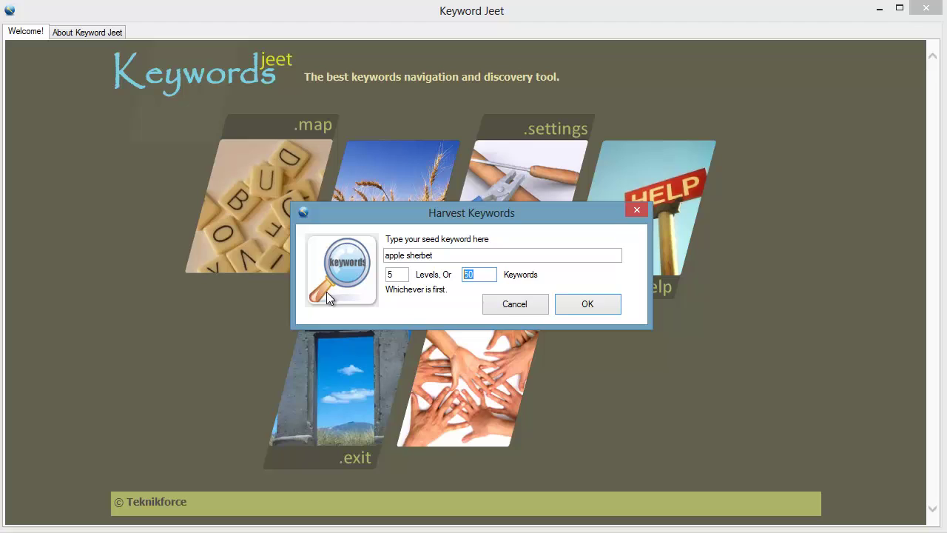
pyautogui.hotkey('shift', 'Tab')
pyautogui.hotkey('shift', 'Tab')
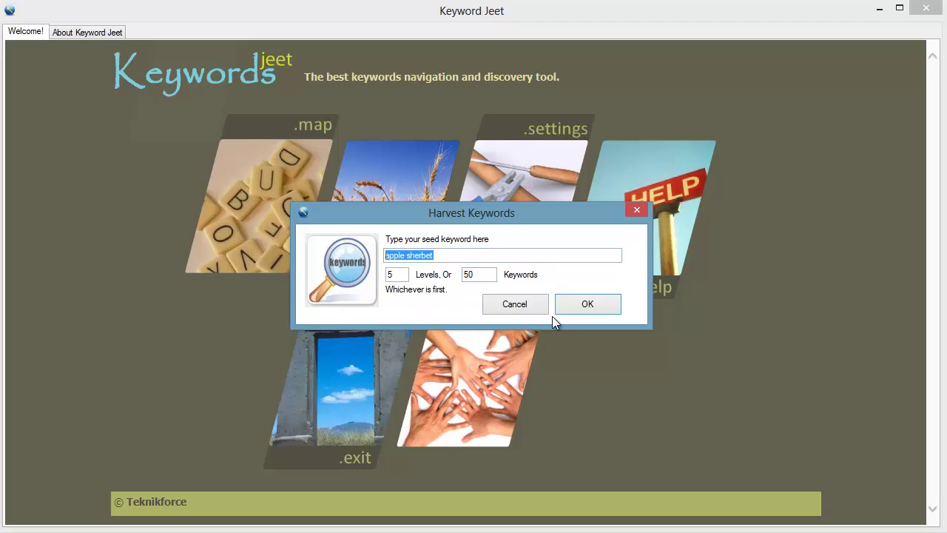
pyautogui.click(567, 308)
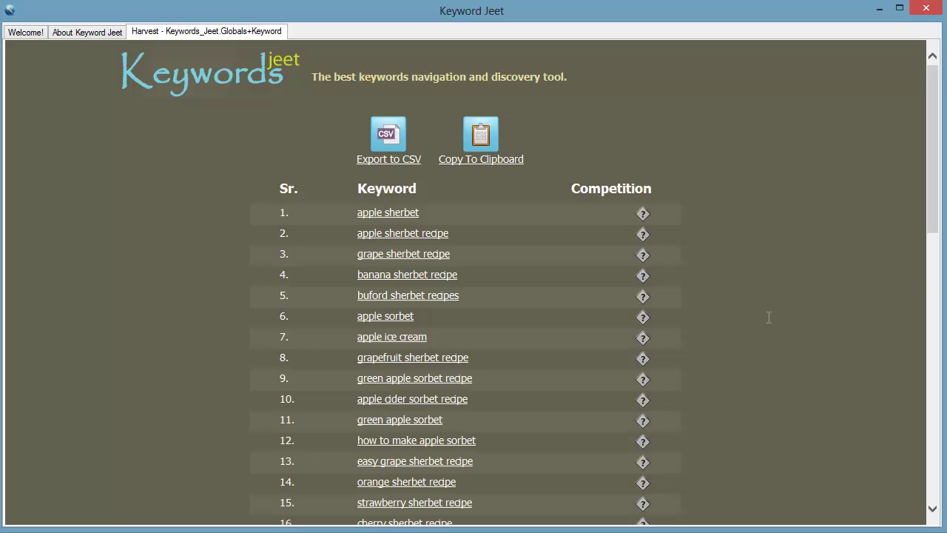
# Step: Reveal competition counts for rows from apple sherbet through apple ice cream, selecting the 36,300 value
pyautogui.scroll(-3, 467, 355)
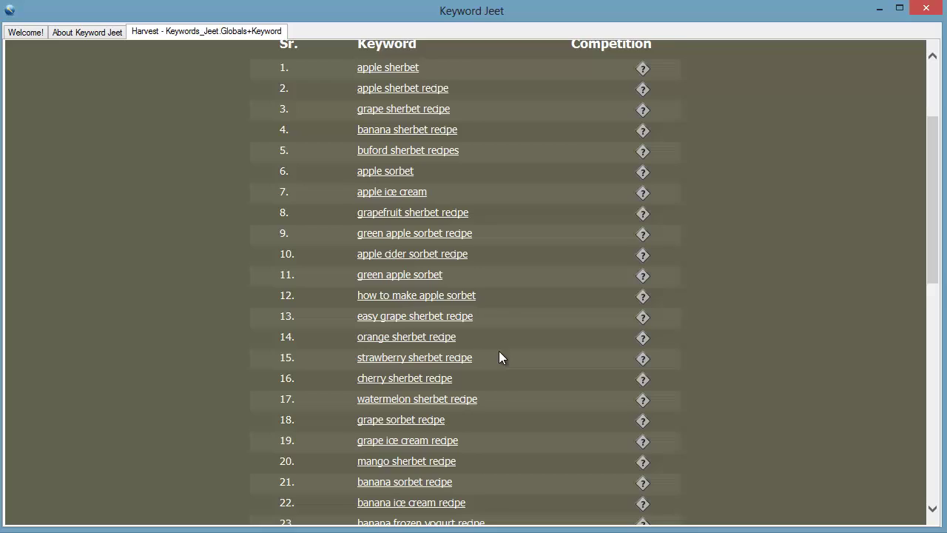
pyautogui.scroll(-3, 498, 351)
pyautogui.scroll(-5, 499, 357)
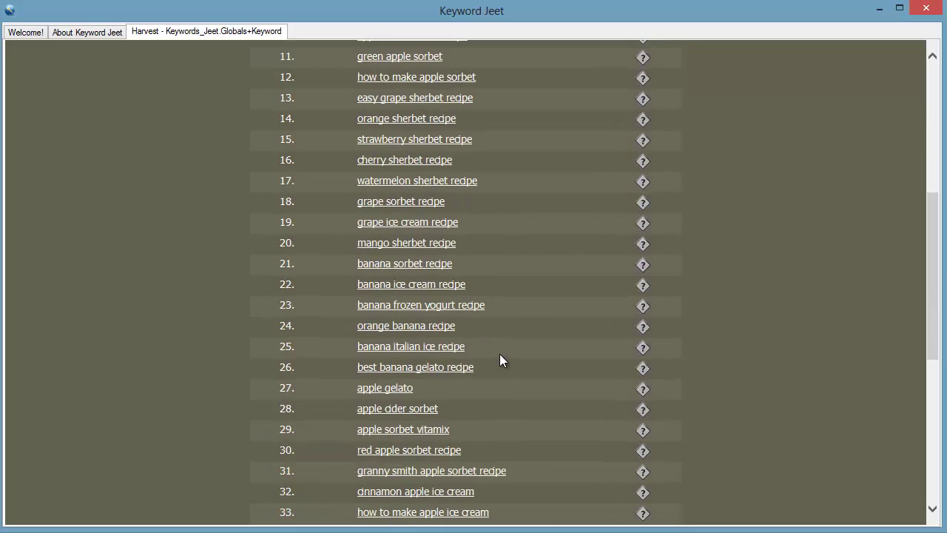
pyautogui.scroll(11, 492, 358)
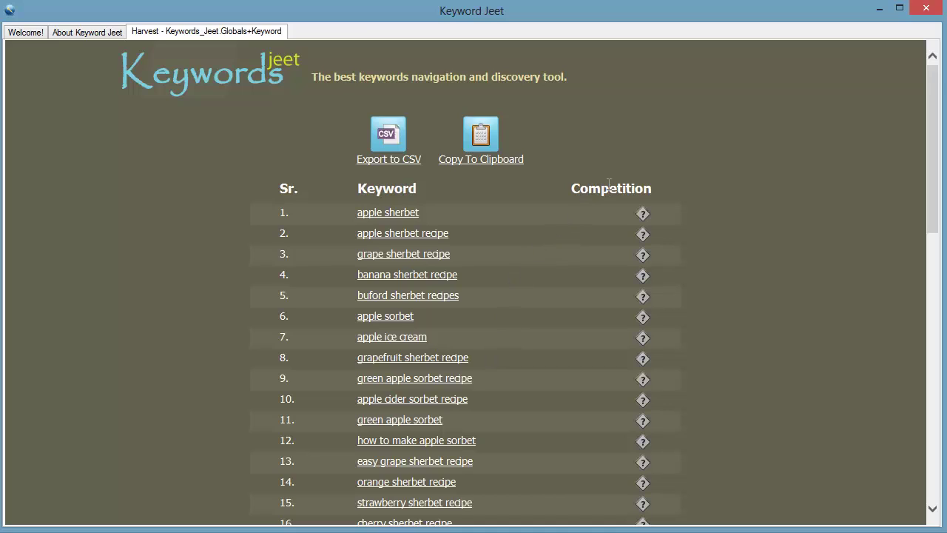
pyautogui.click(644, 216)
pyautogui.click(643, 235)
pyautogui.click(644, 256)
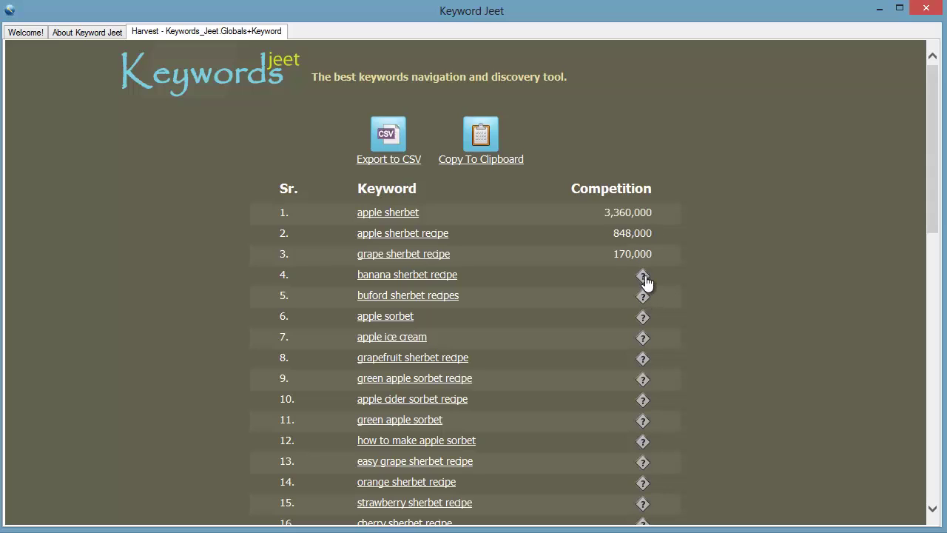
pyautogui.click(644, 278)
pyautogui.click(651, 302)
pyautogui.click(648, 319)
pyautogui.click(642, 342)
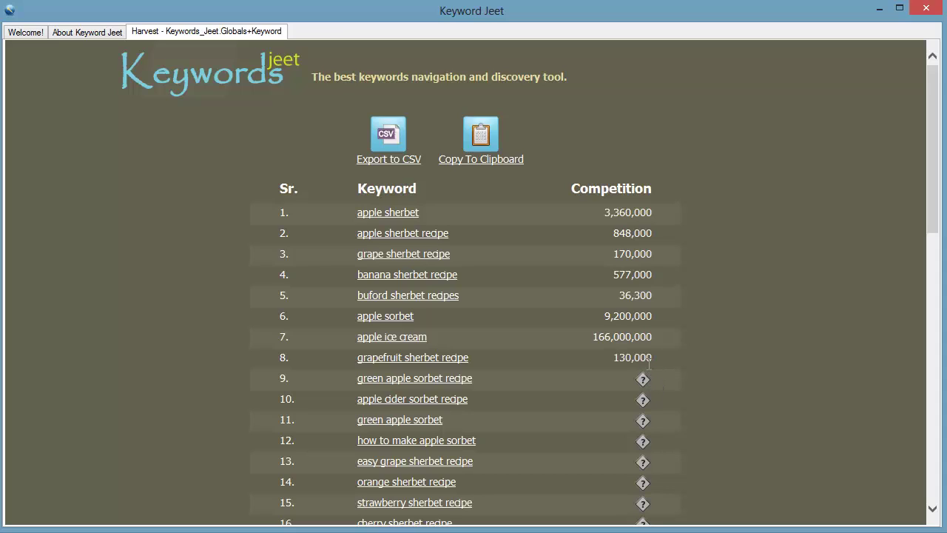
pyautogui.moveTo(618, 295); pyautogui.dragTo(626, 295)
# Step: Open the Google search for banana sherbet recipe, then close Chrome
pyautogui.click(658, 303)
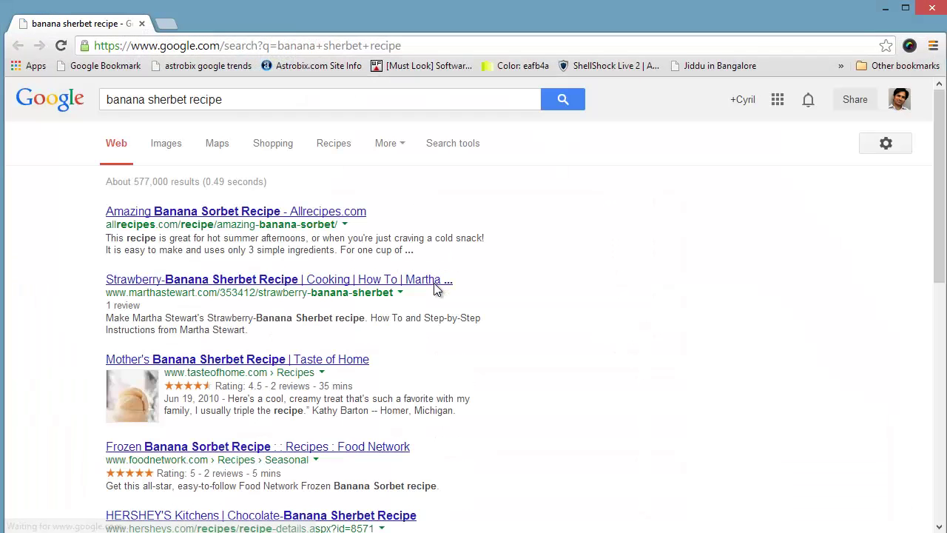
pyautogui.click(931, 8)
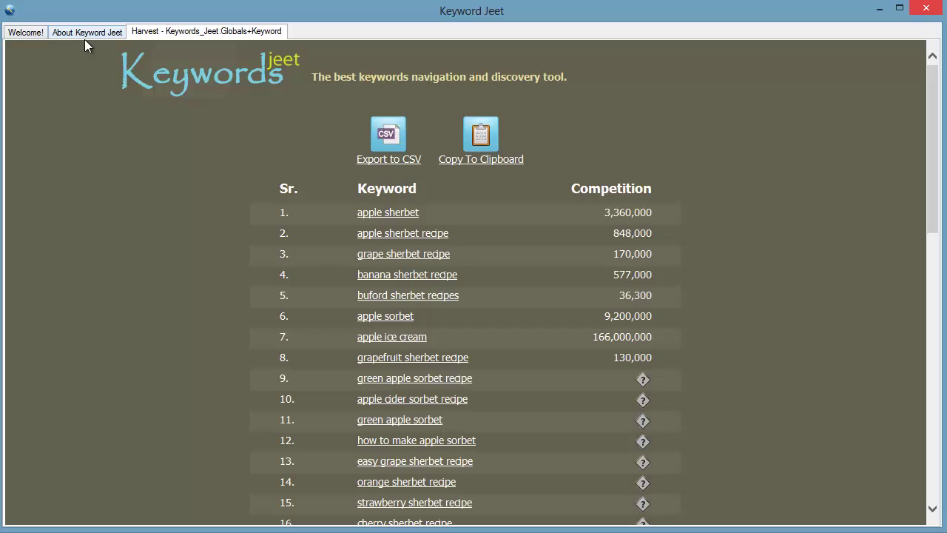
# Step: Switch to the Welcome! tab
pyautogui.click(26, 32)
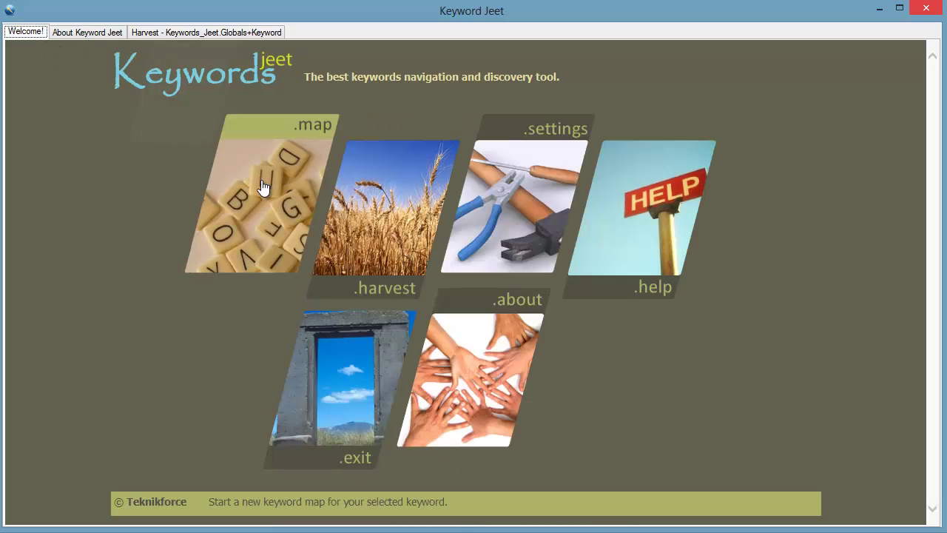